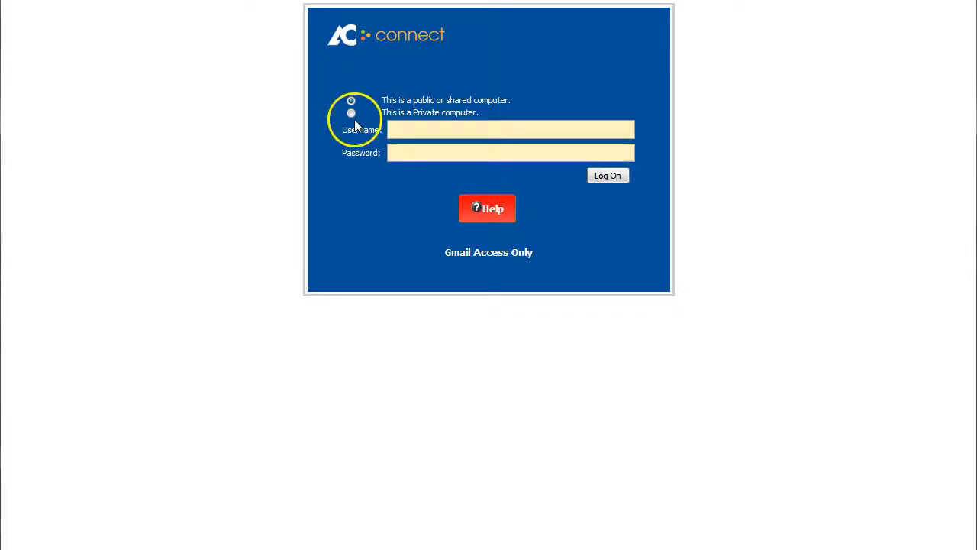
Log on to AC Connect with the account username and password
left_click(397, 129)
type("myuders")
key("BackSpace")
key("BackSpace")
key("BackSpace")
key("BackSpace")
type("sername")
key("Tab")
type("password")
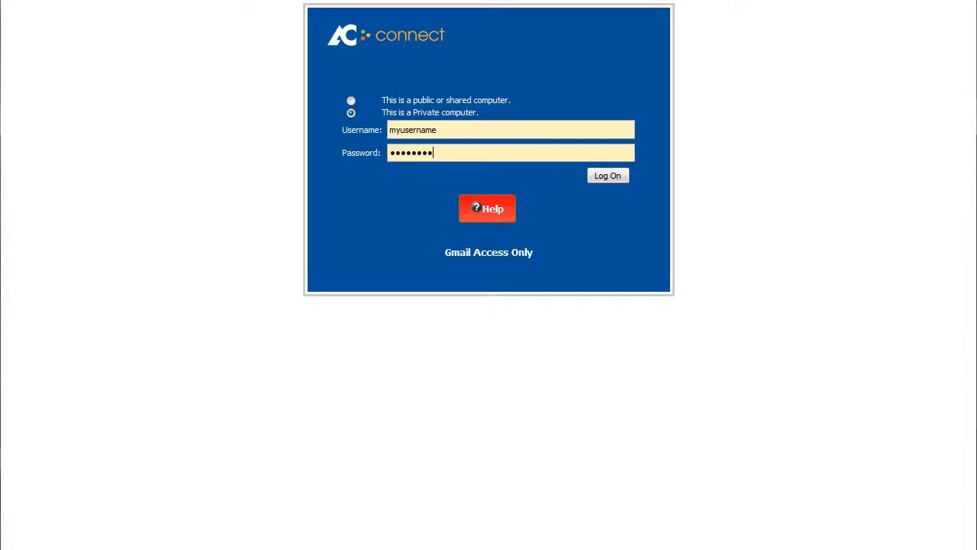
left_click(608, 175)
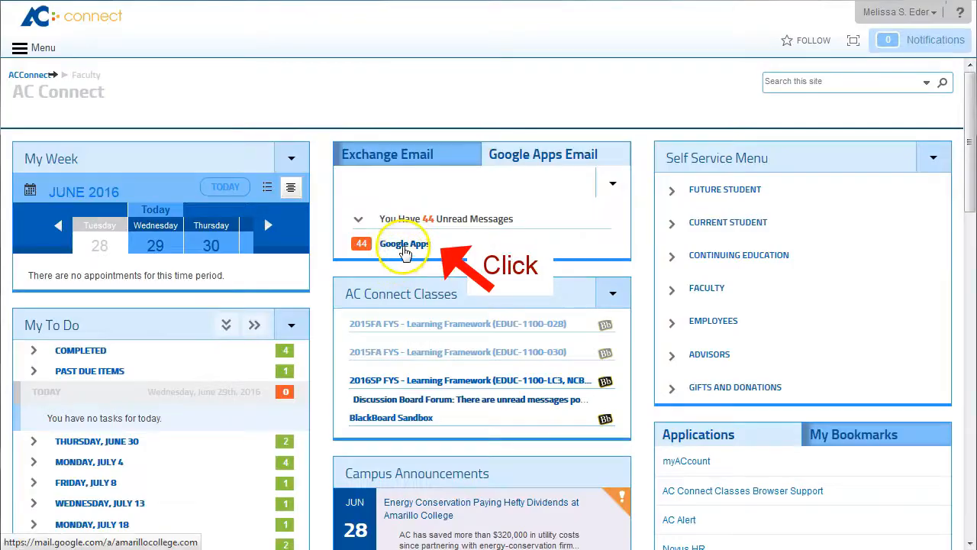
Open the Google Apps account, switch to Google Docs and create a blank document
left_click(405, 244)
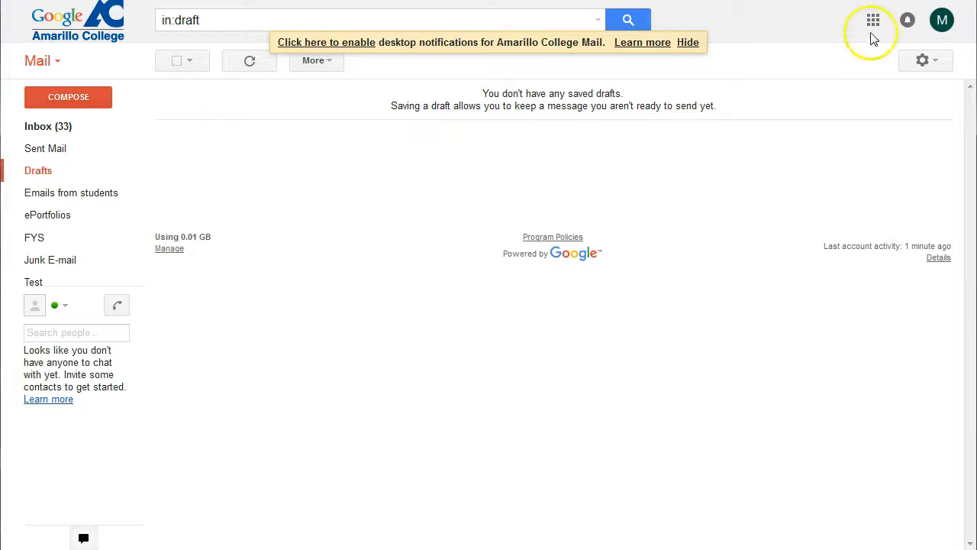
left_click(875, 22)
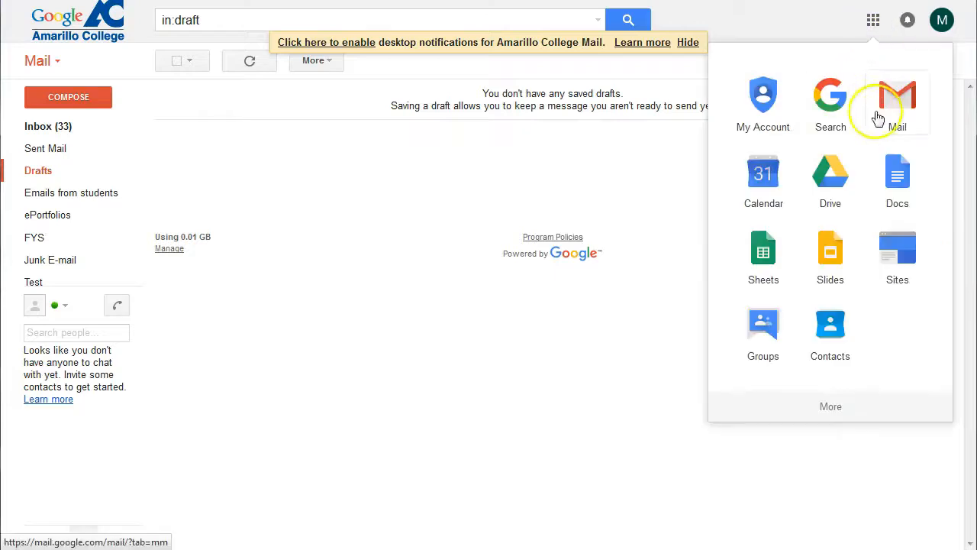
left_click(917, 185)
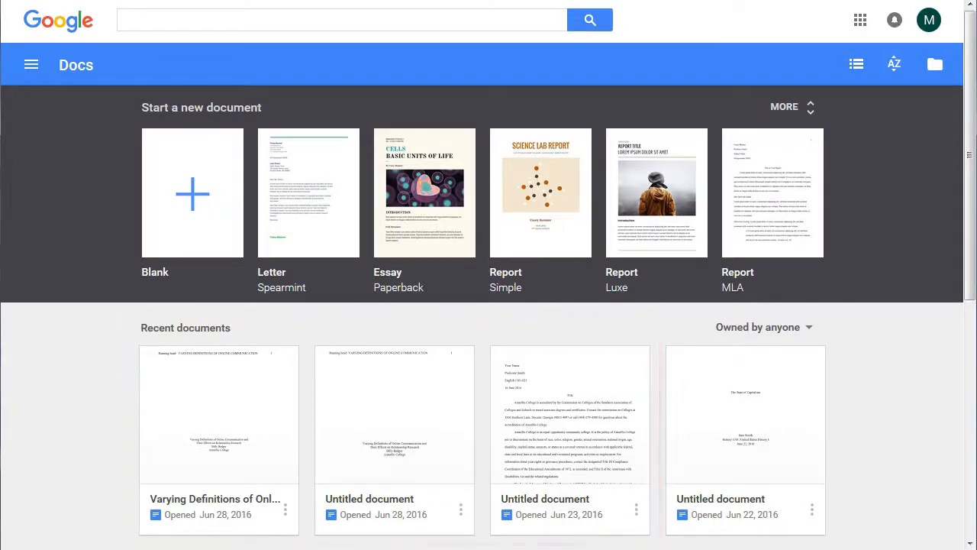
left_click(191, 207)
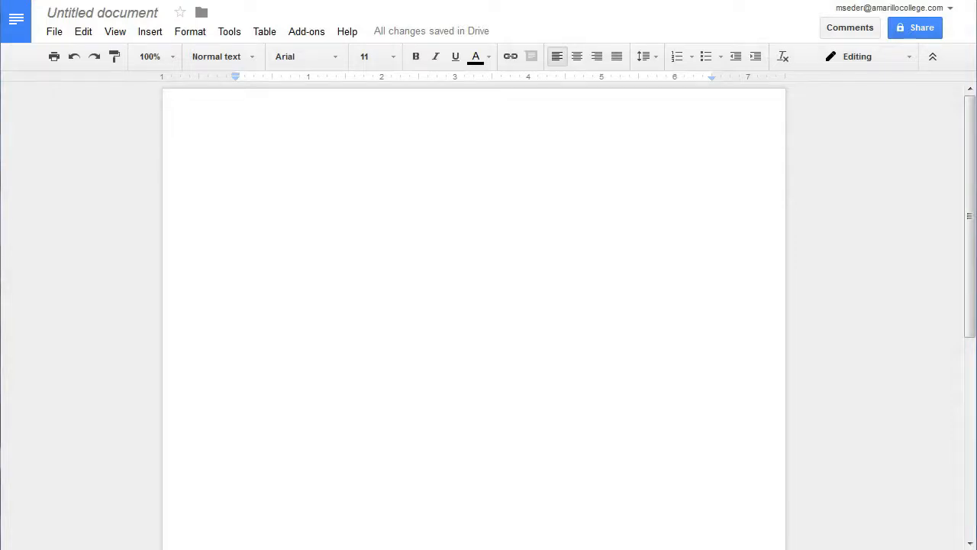
Set the blank document's text to Times New Roman, size 12
left_click(336, 59)
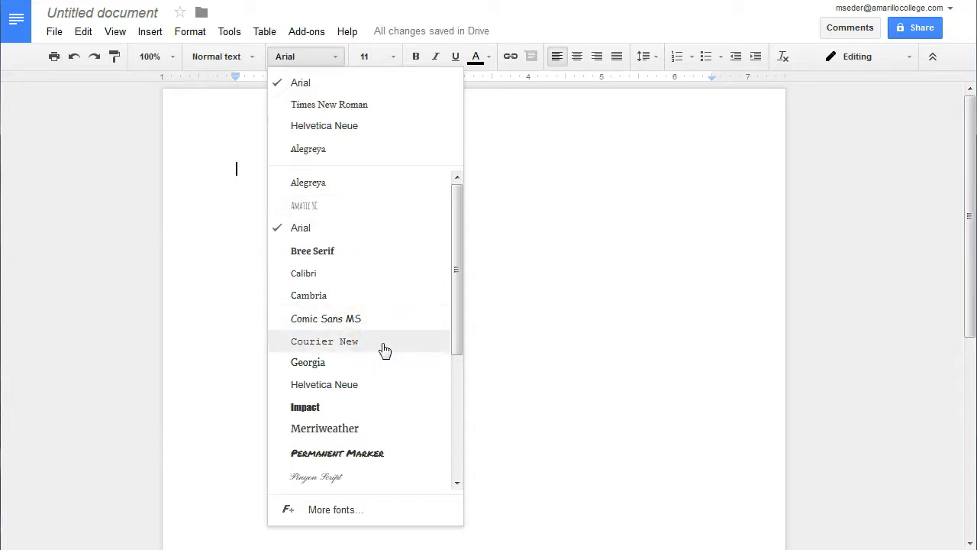
left_click(377, 105)
left_click(394, 57)
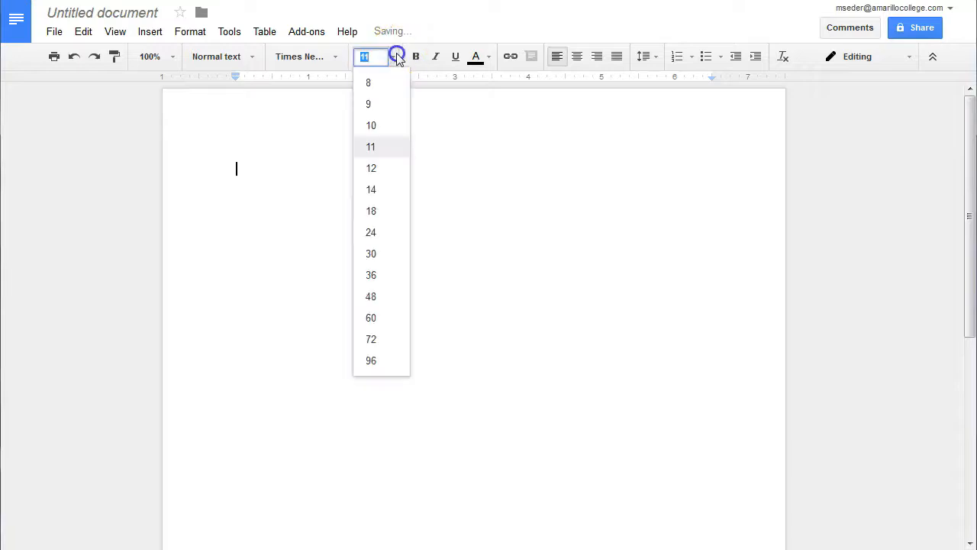
left_click(386, 169)
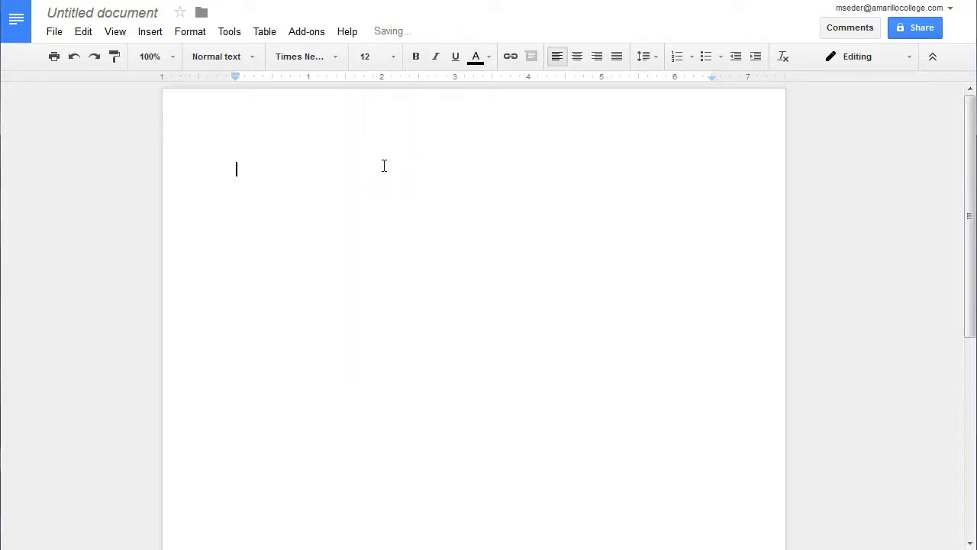
Change the document's line spacing and set all four page margins to .75 inches, keeping portrait Letter paper
left_click(657, 61)
left_click(676, 149)
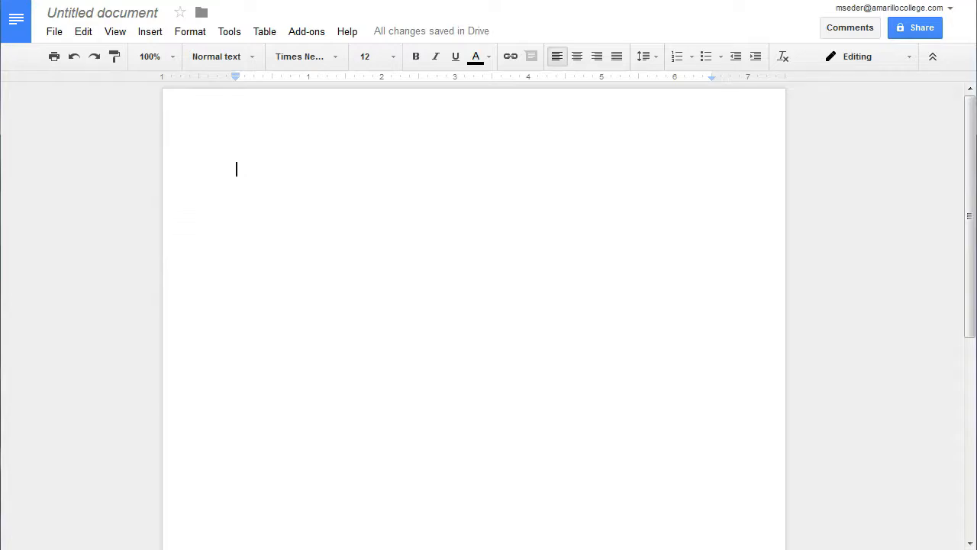
left_click(59, 35)
left_click(136, 400)
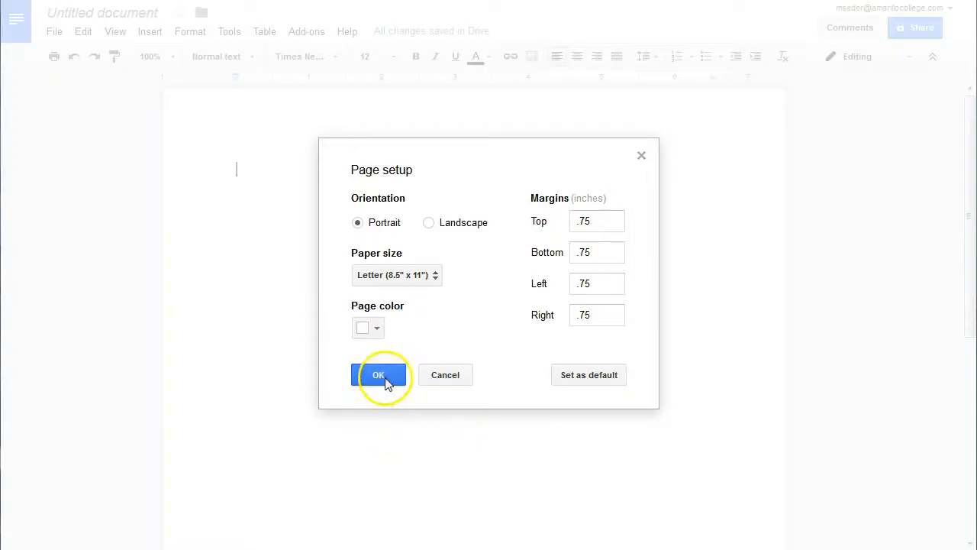
left_click(381, 378)
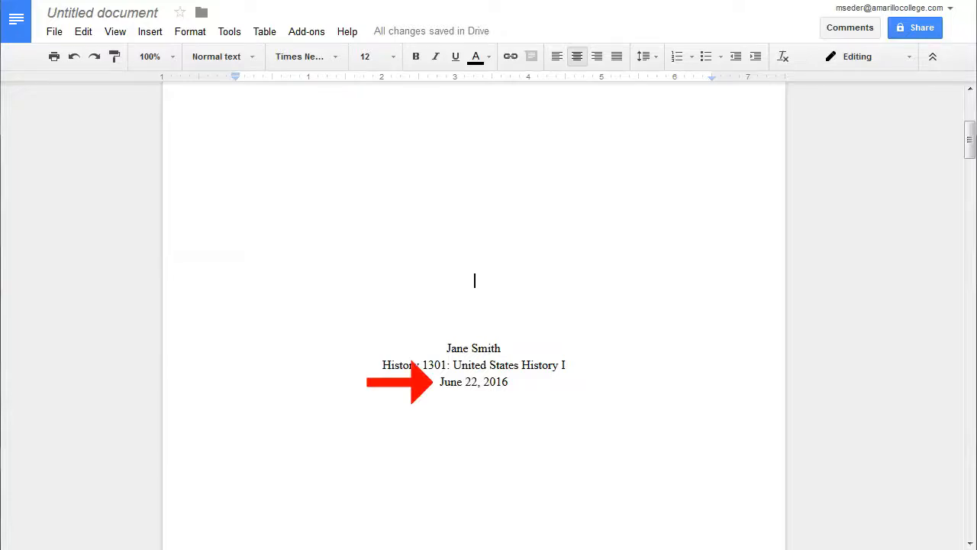
Examine the title page and the page number placement on the first body page at 75% and 100% zoom
left_click(174, 60)
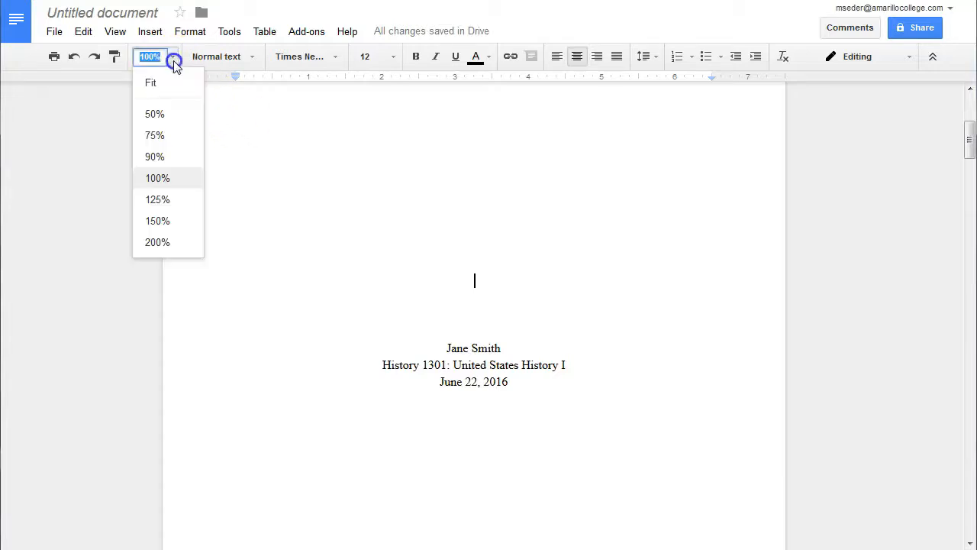
left_click(174, 138)
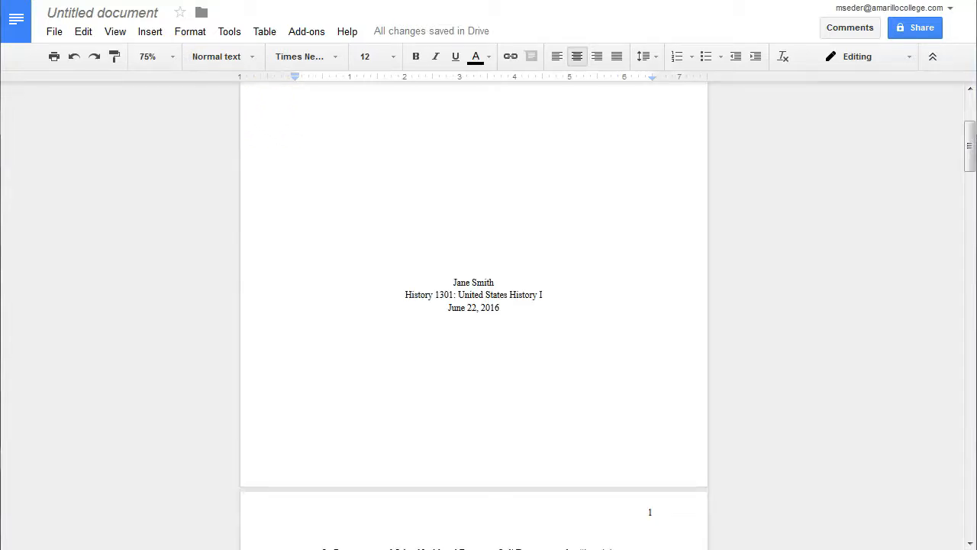
scroll(473, 306, "up", 2)
scroll(474, 305, "down", 6)
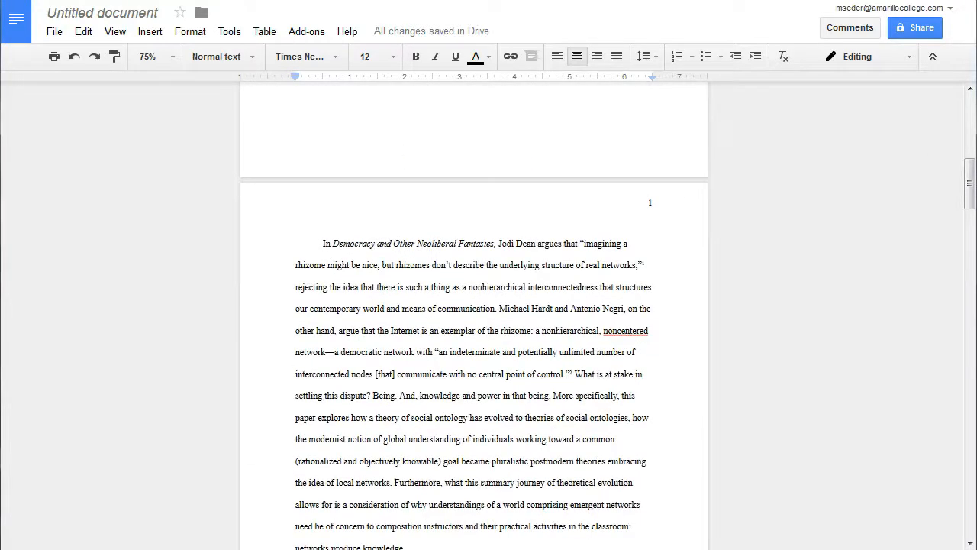
left_click(147, 57)
left_click(158, 178)
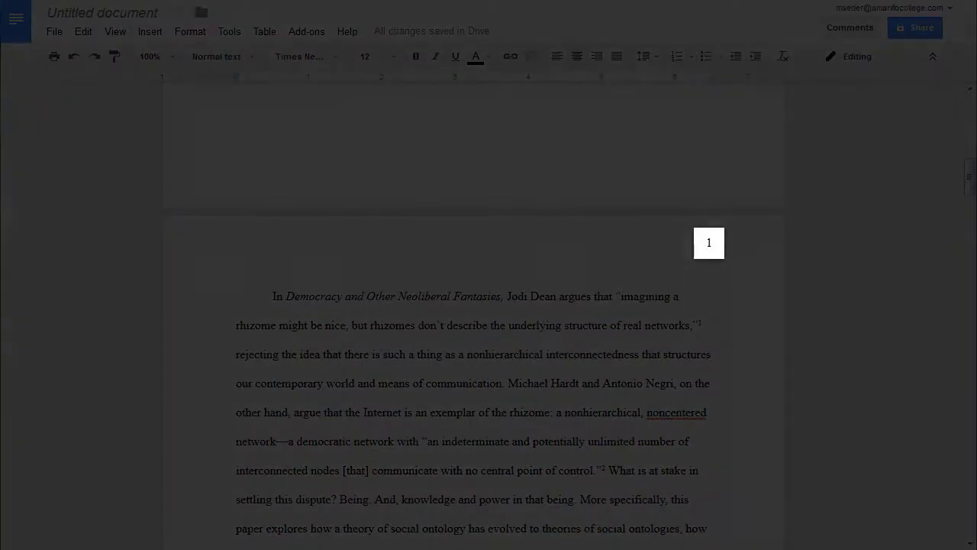
scroll(214, 210, "down", 1)
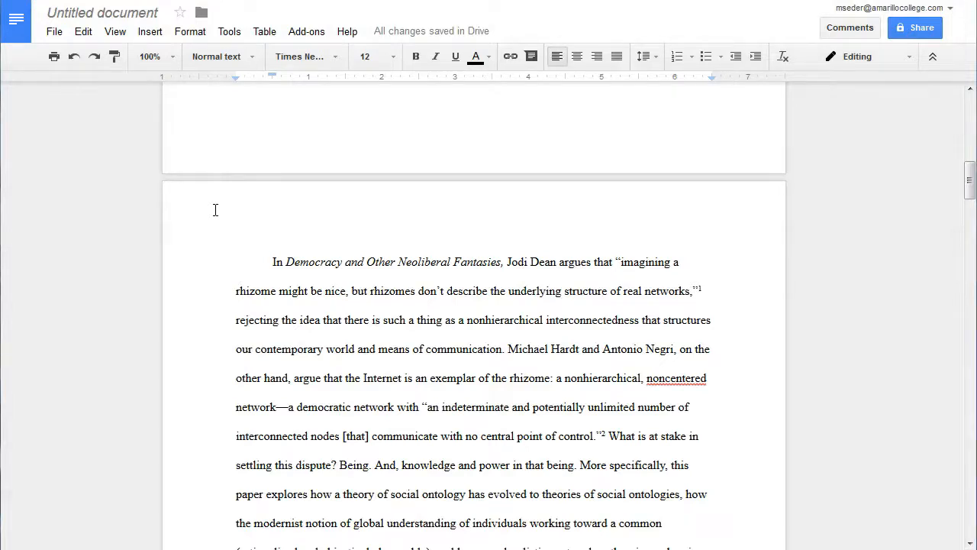
Insert a header page number that skips the title page, and change the header's line spacing
double_click(219, 208)
left_click(151, 36)
mouse_move(220, 311)
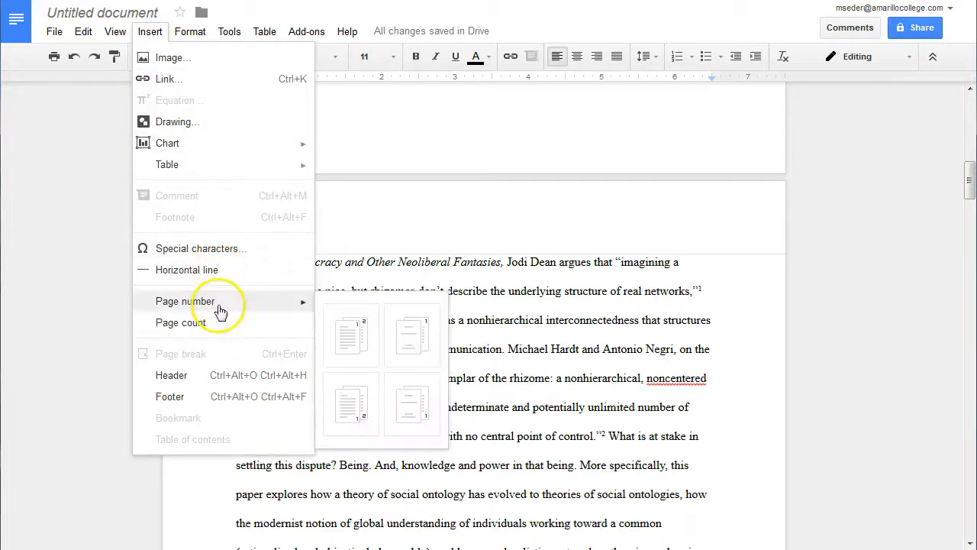
left_click(409, 350)
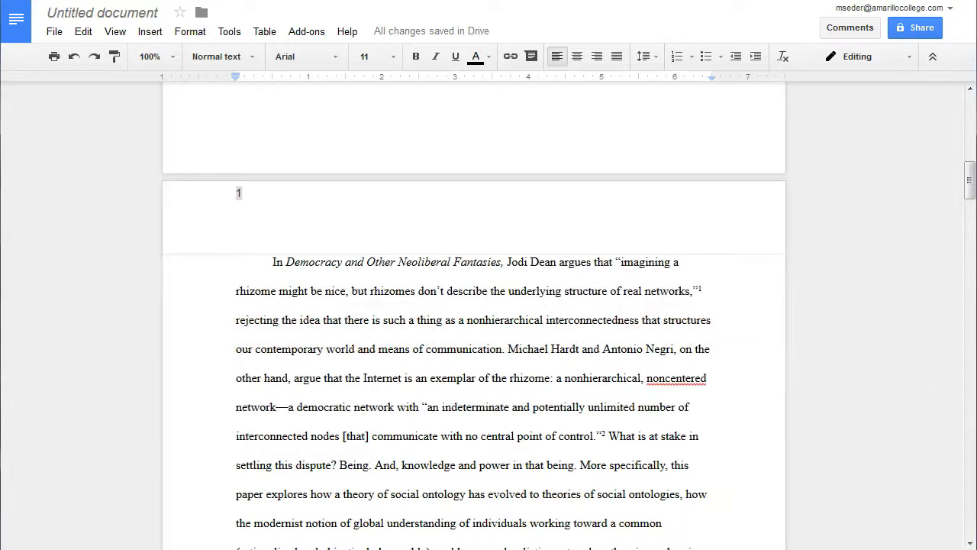
left_click(657, 61)
left_click(661, 81)
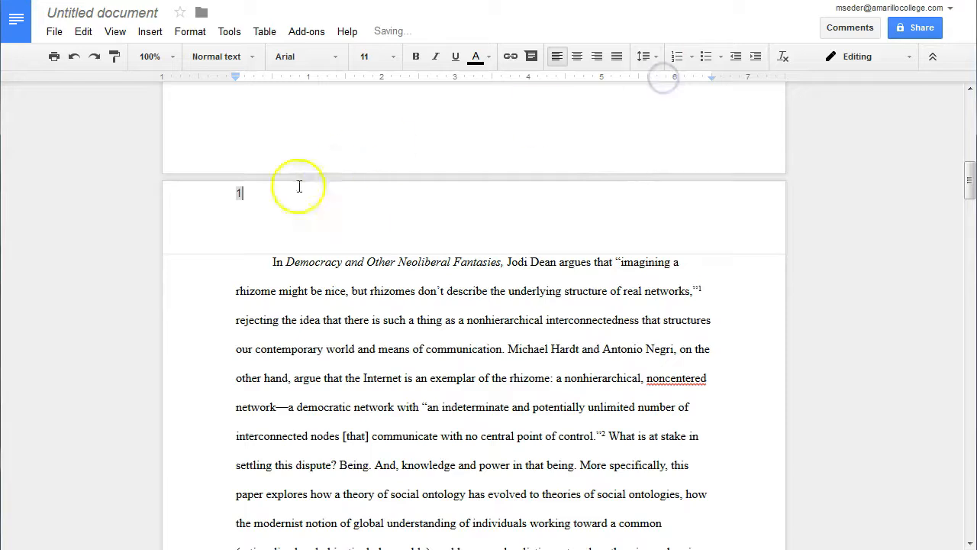
Move the header page number down one line and right-align it
left_click(236, 191)
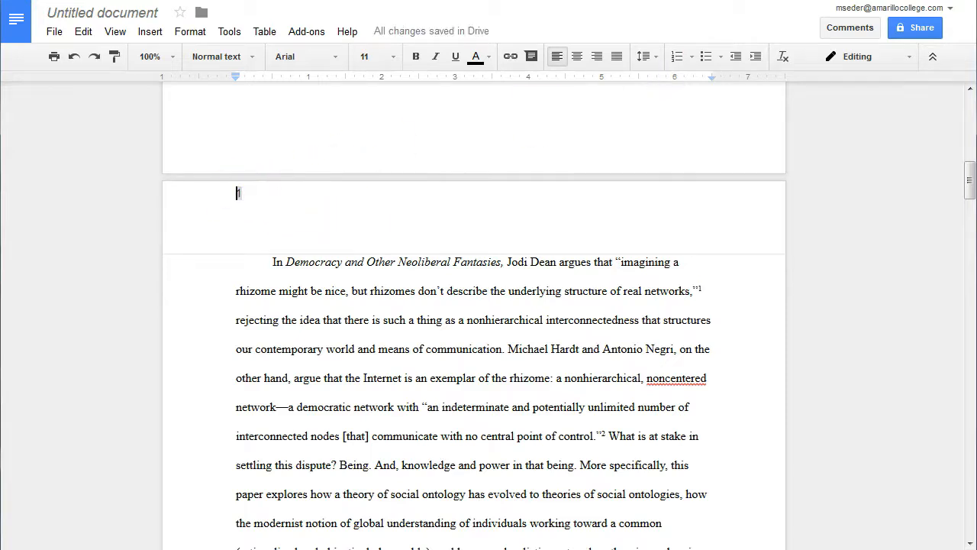
key("Return")
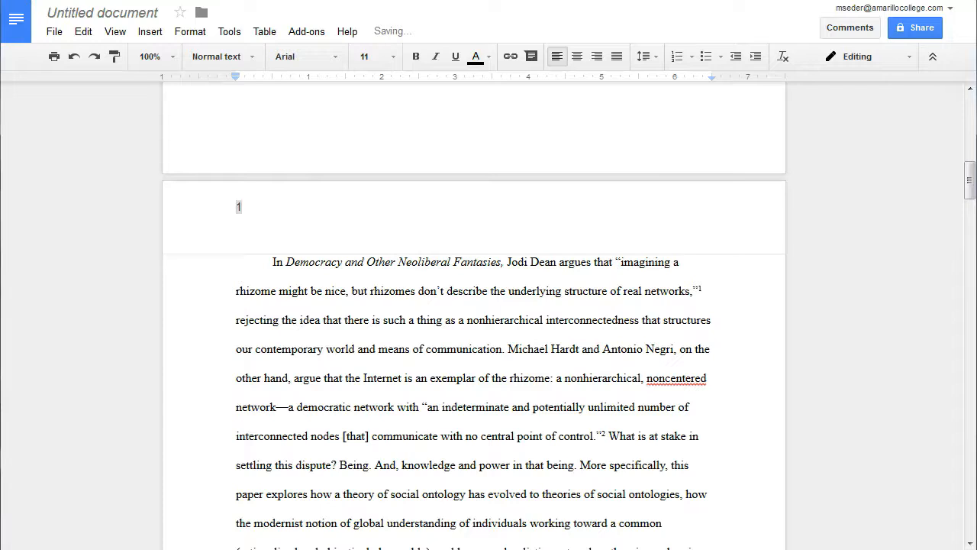
left_click(597, 57)
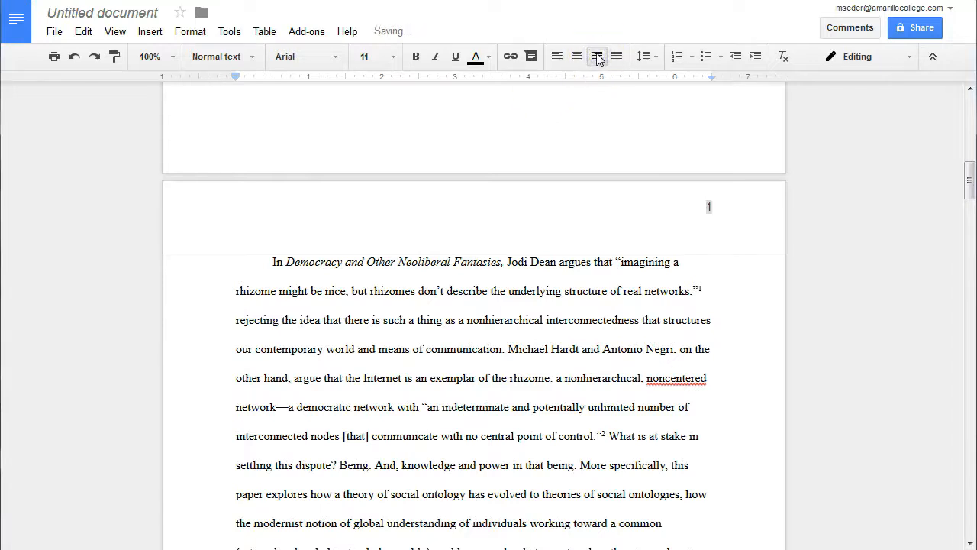
Format the header page number in Times New Roman, size 12
left_click(708, 206)
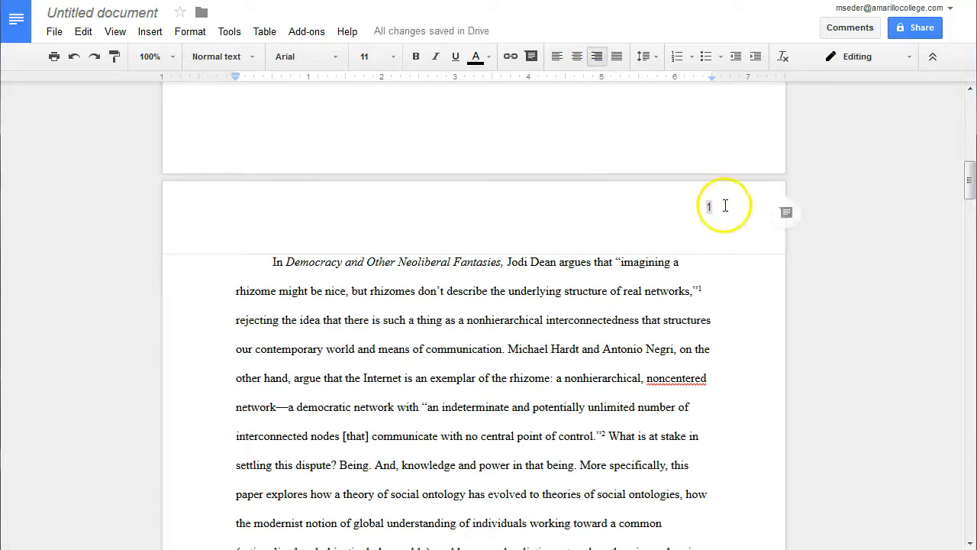
left_click(316, 57)
left_click(330, 105)
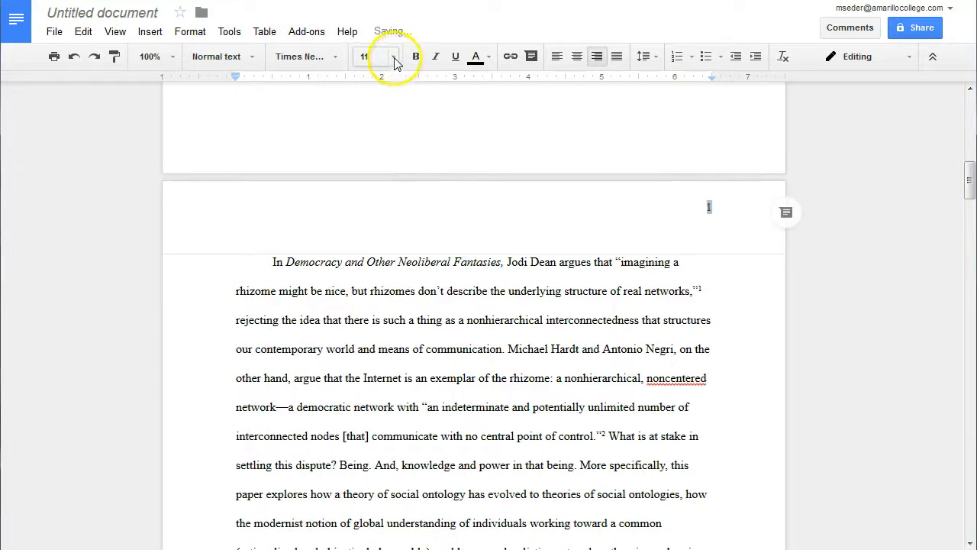
left_click(393, 58)
left_click(380, 169)
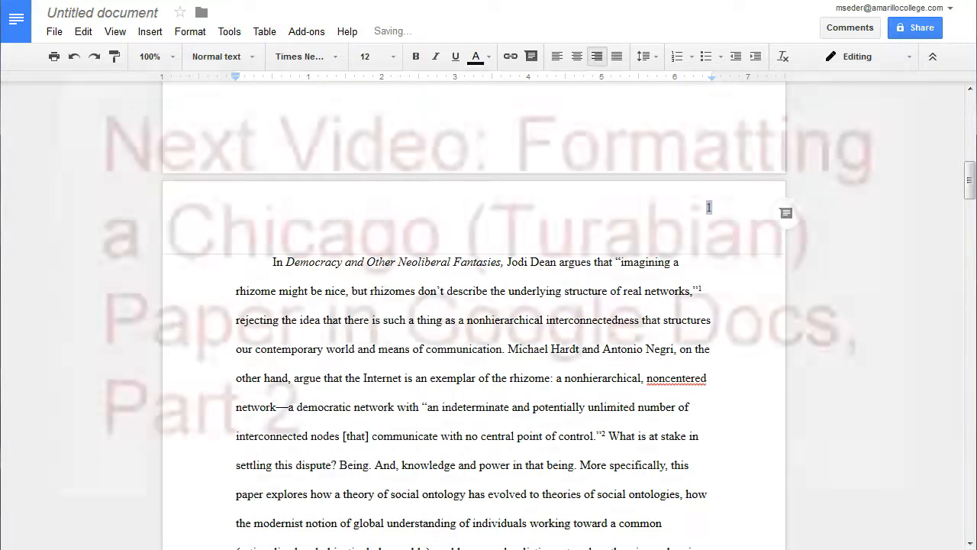